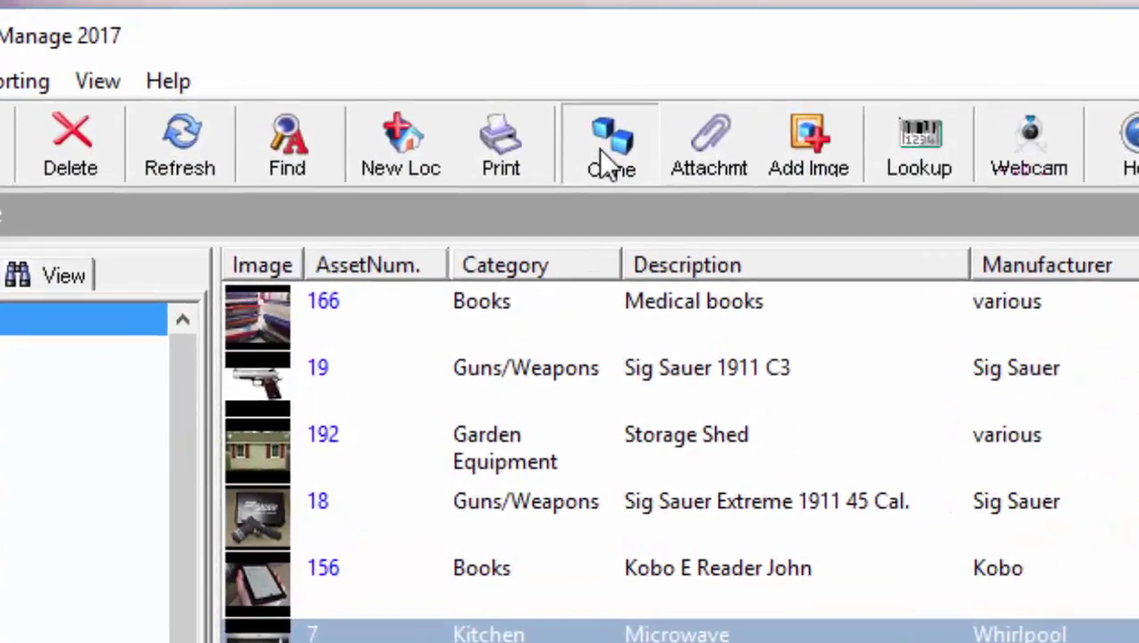
Clone the Whirlpool microwave in Main Residence and set the clone's total cost to $979.00
click(561, 134)
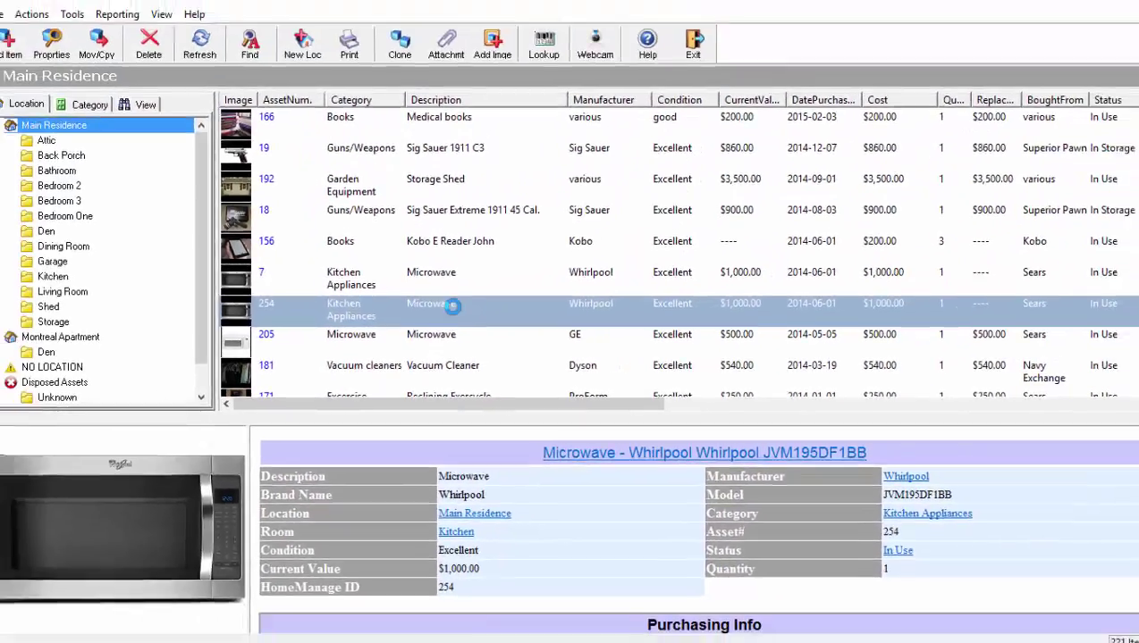
double_click(492, 255)
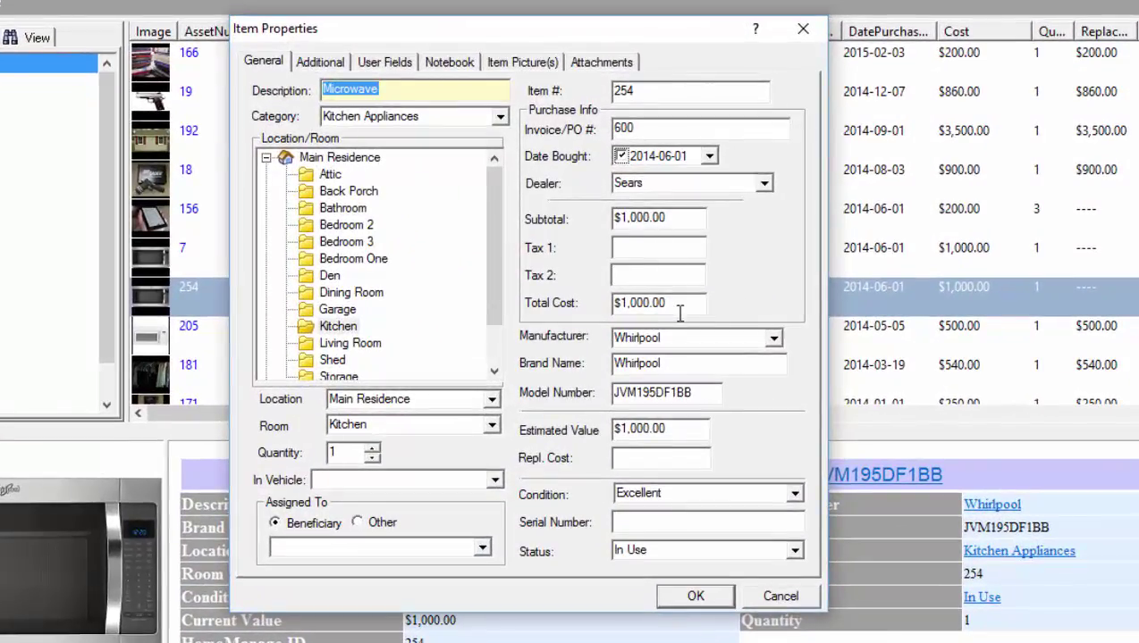
click(632, 317)
text($979)
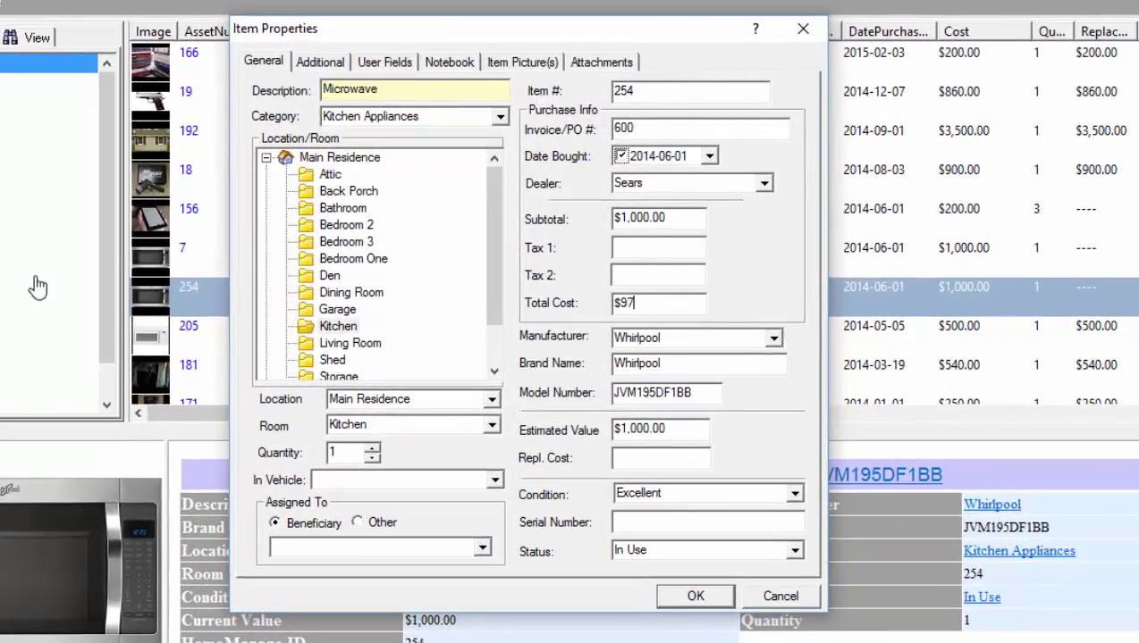
text(.00)
click(712, 594)
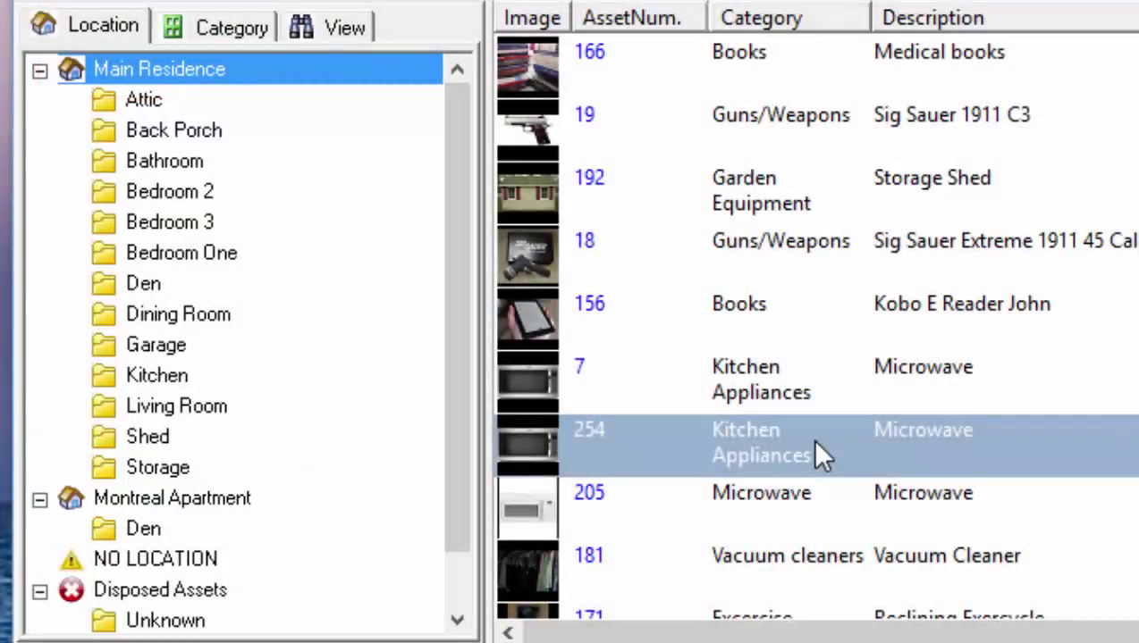
Move the cloned Whirlpool microwave from Main Residence to the Montreal Apartment location
drag(814, 445, 180, 501)
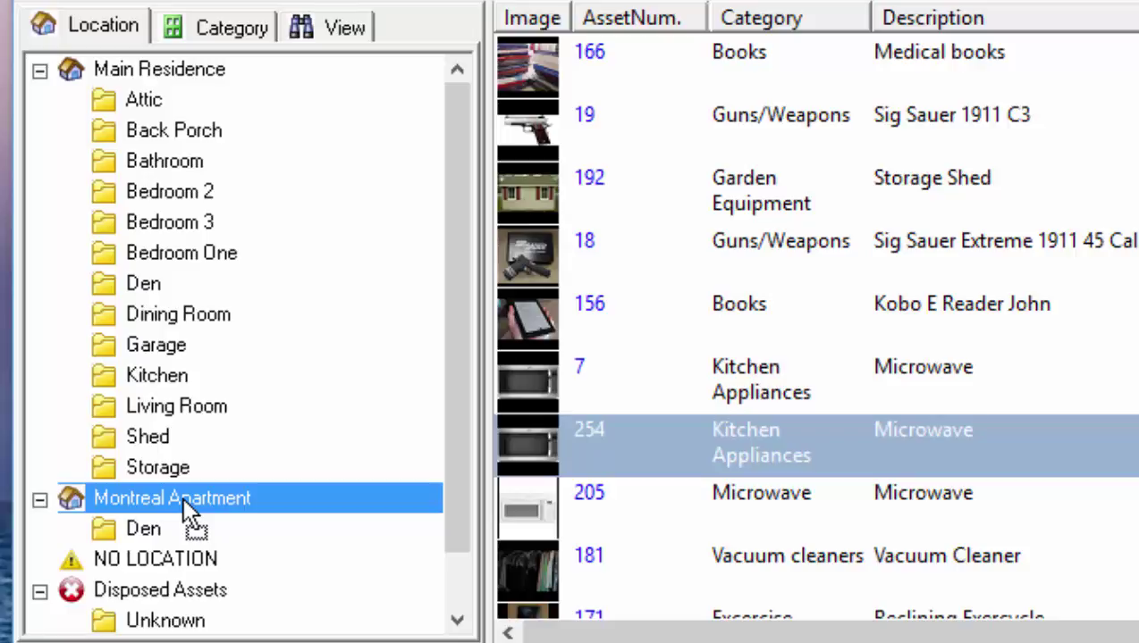
drag(183, 496, 183, 497)
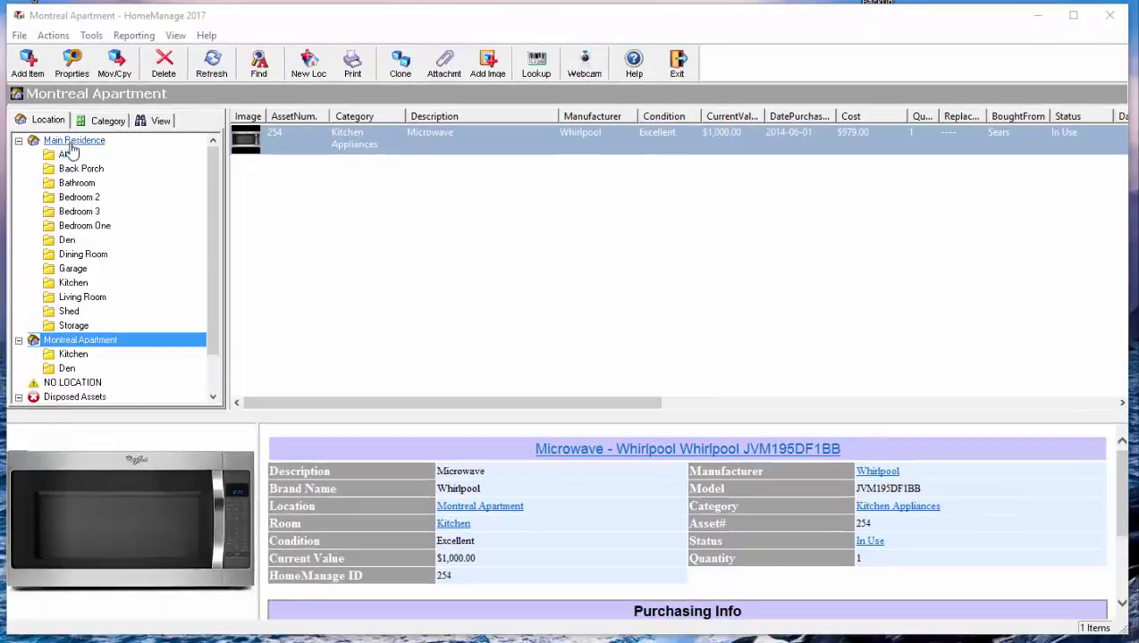
Return to the Main Residence items and inspect the properties of the Kobo E Reader, including its quantity
click(71, 145)
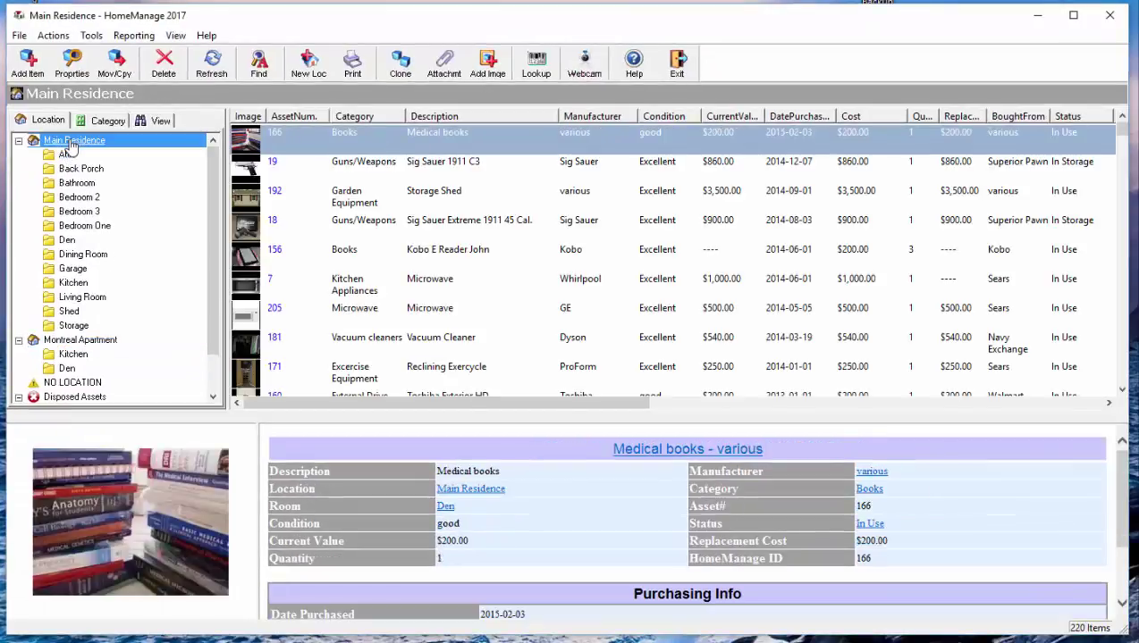
click(463, 255)
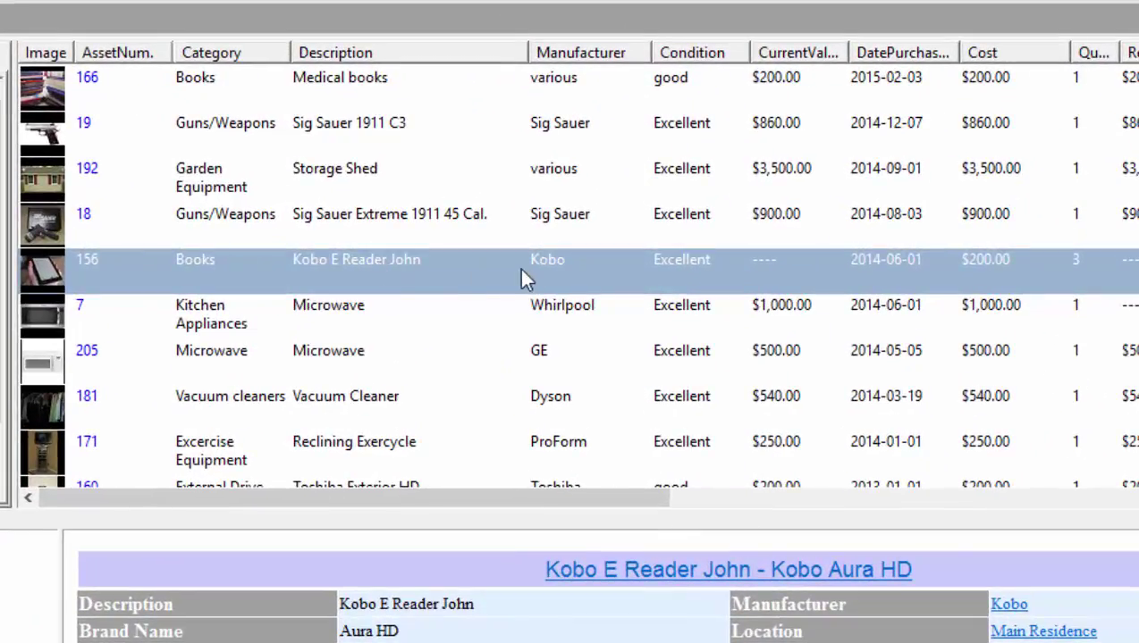
double_click(436, 270)
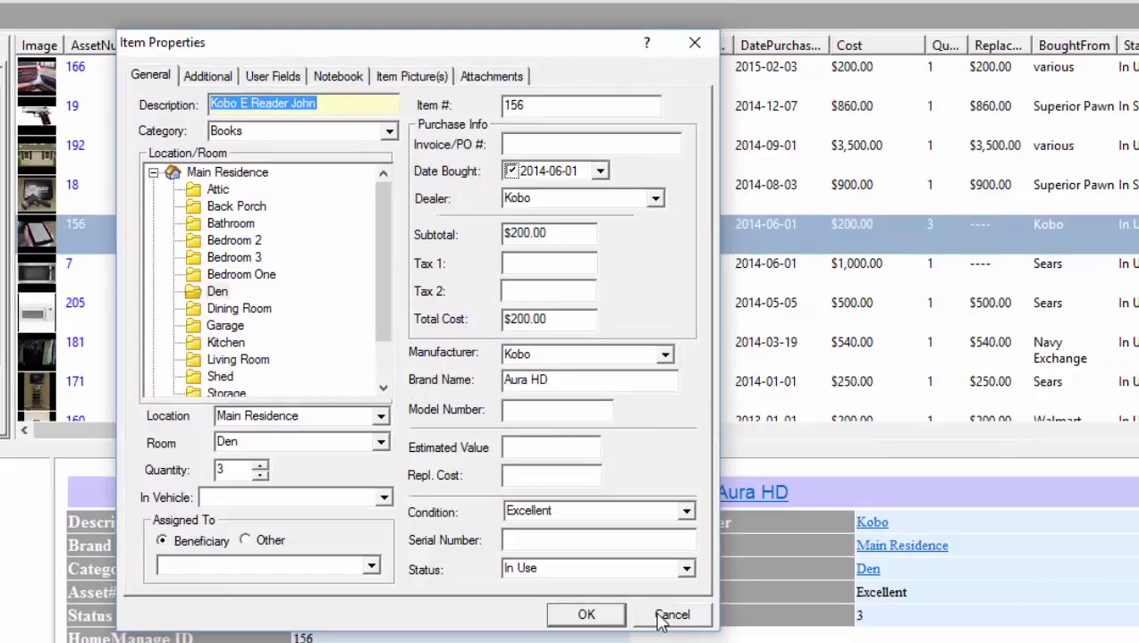
click(666, 616)
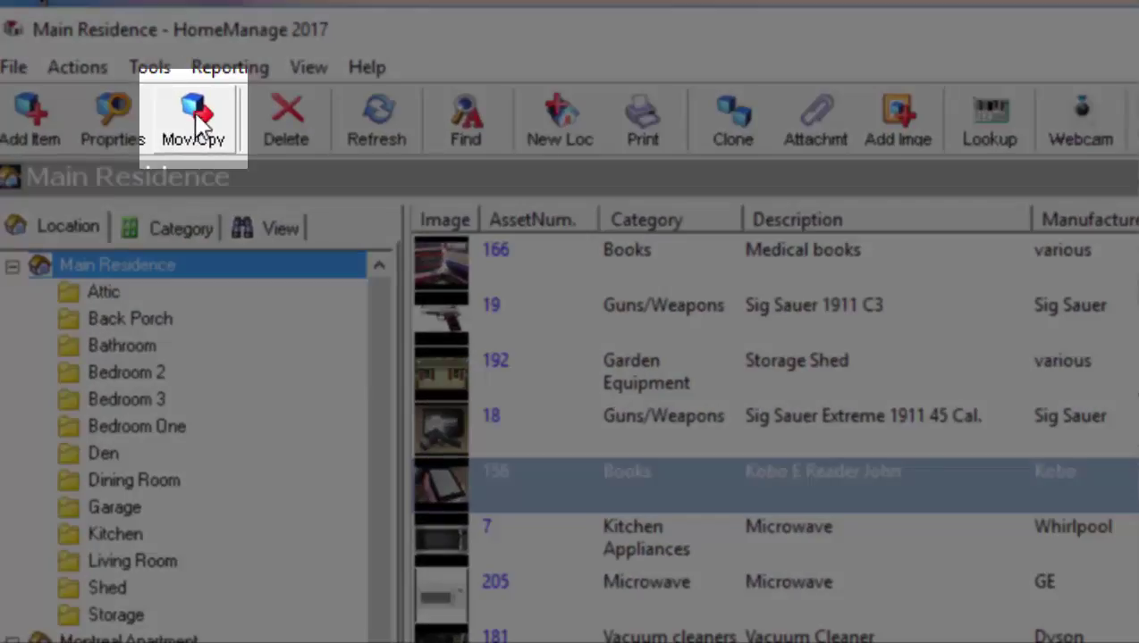
click(202, 124)
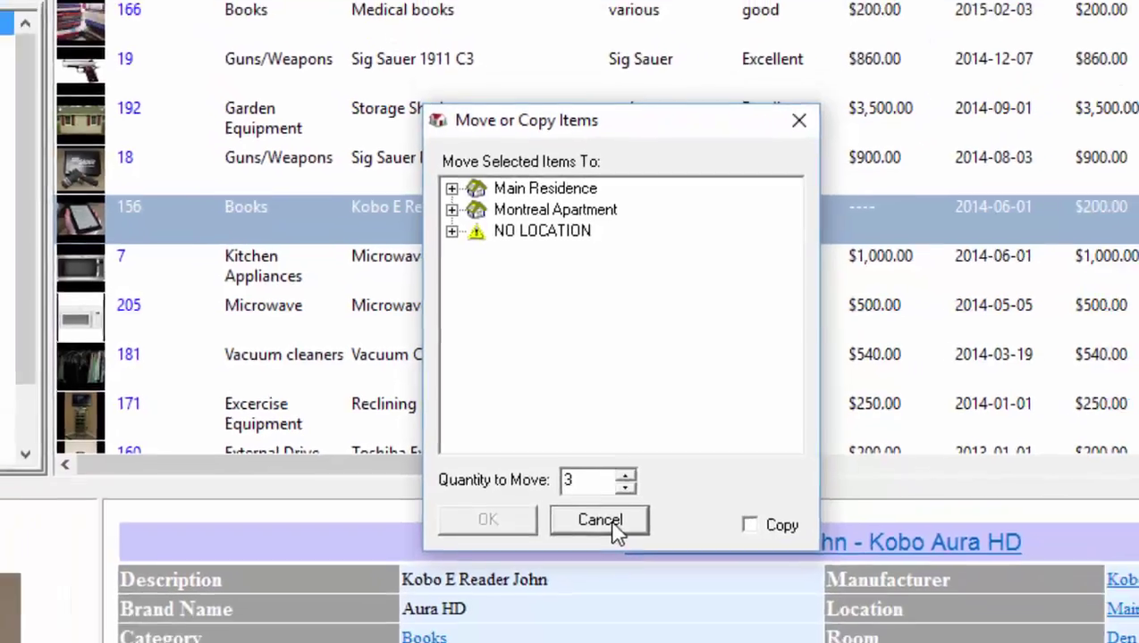
click(613, 545)
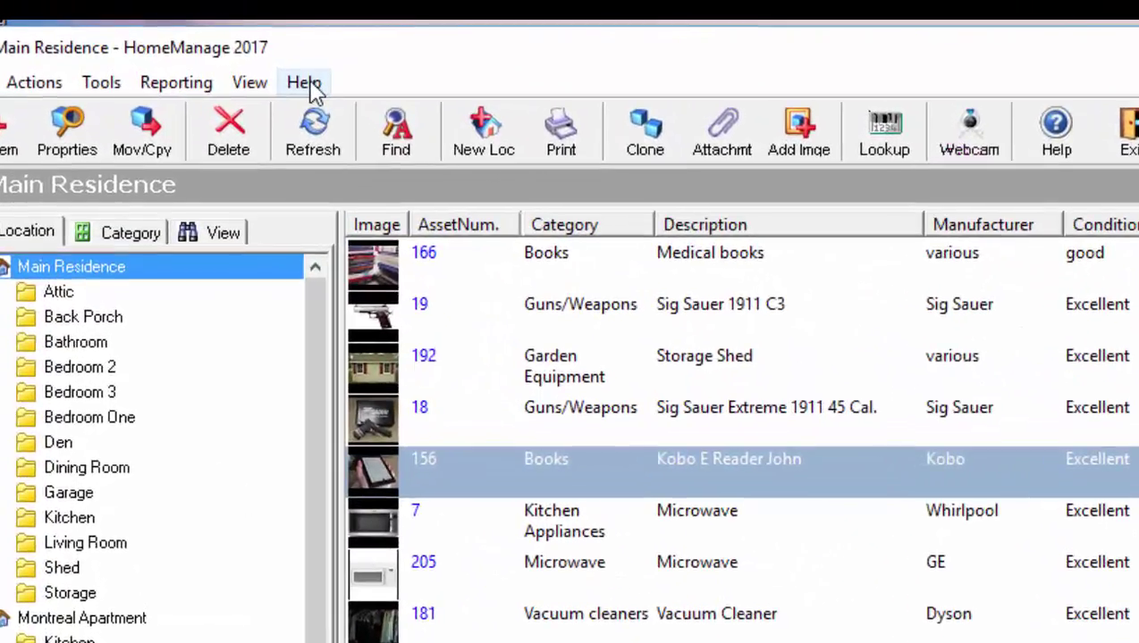
click(309, 85)
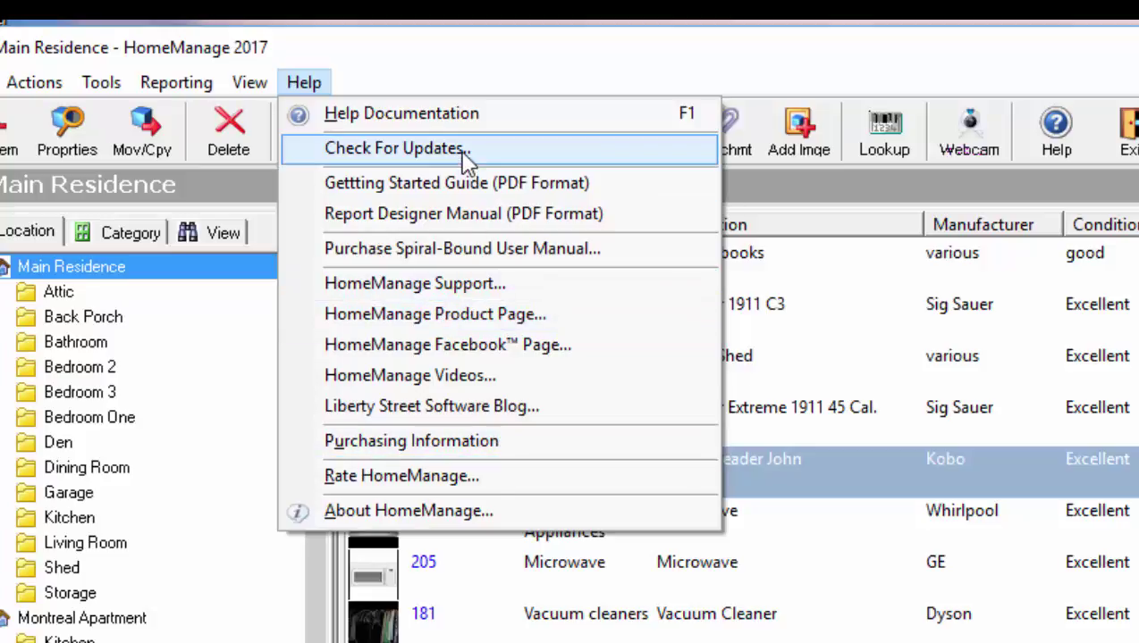
click(467, 60)
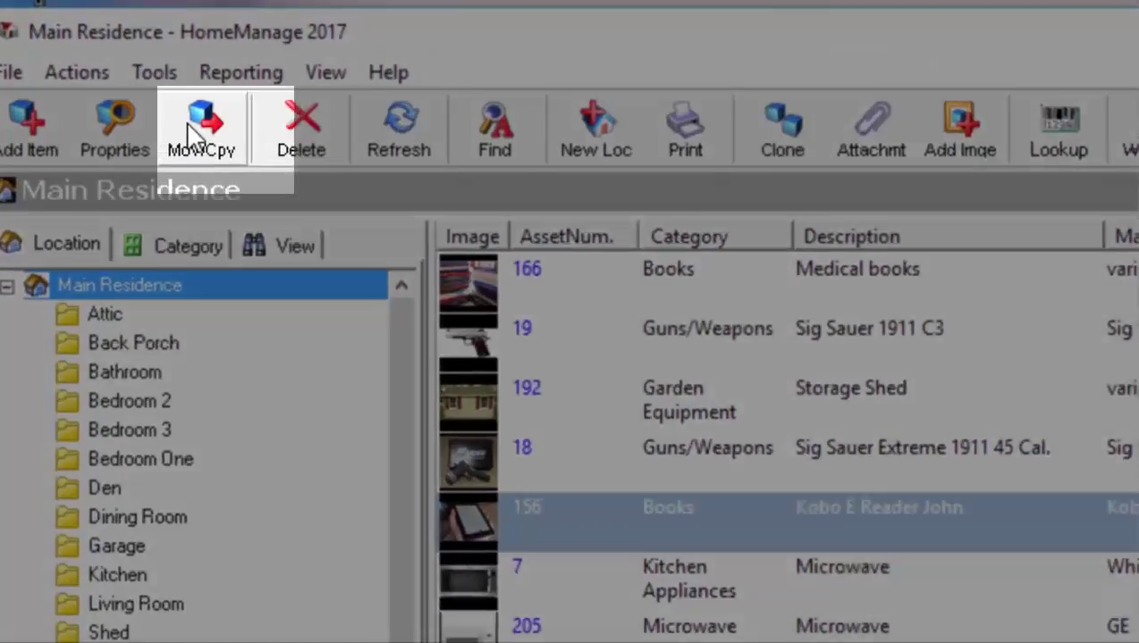
Move a quantity of 1 of the Kobo E Reader to Montreal Apartment and display that location's items
click(128, 99)
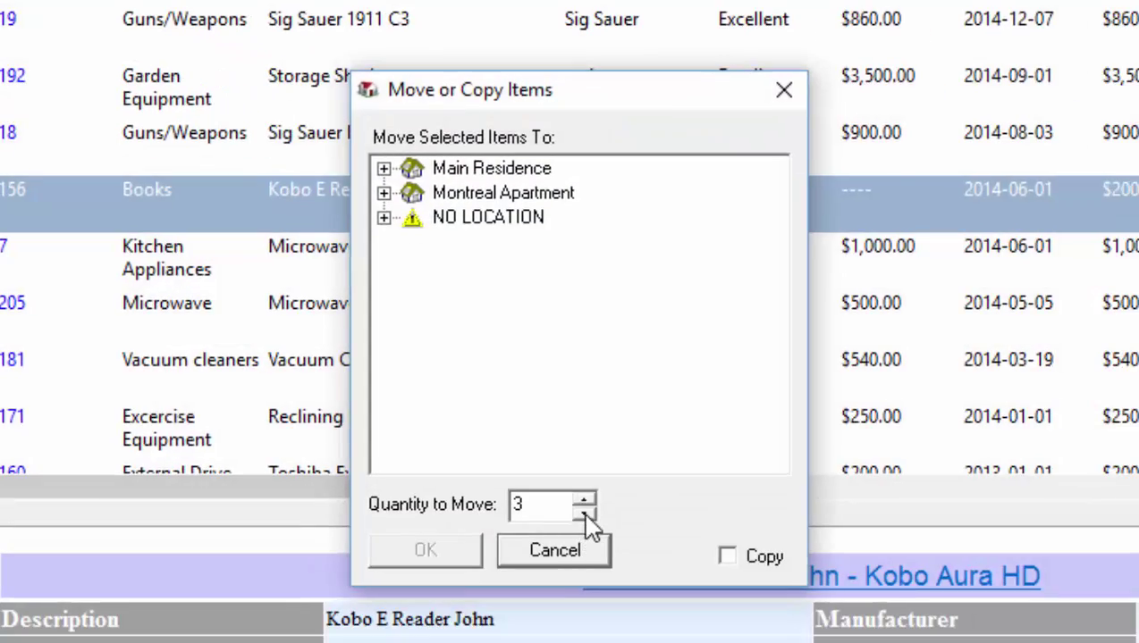
click(586, 515)
click(585, 515)
click(585, 516)
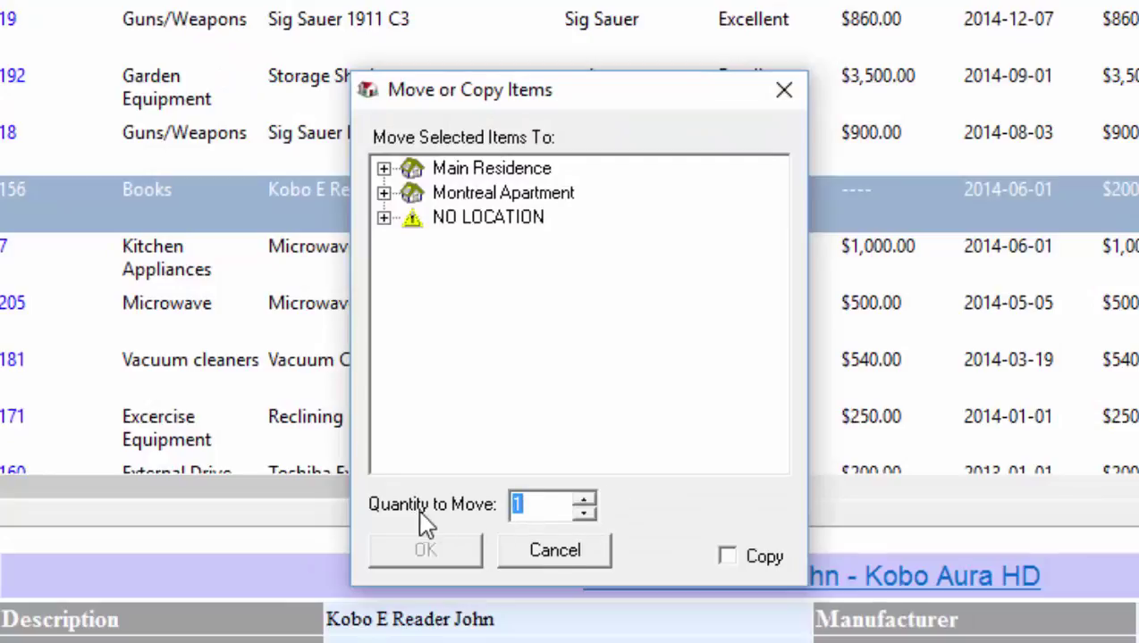
click(494, 197)
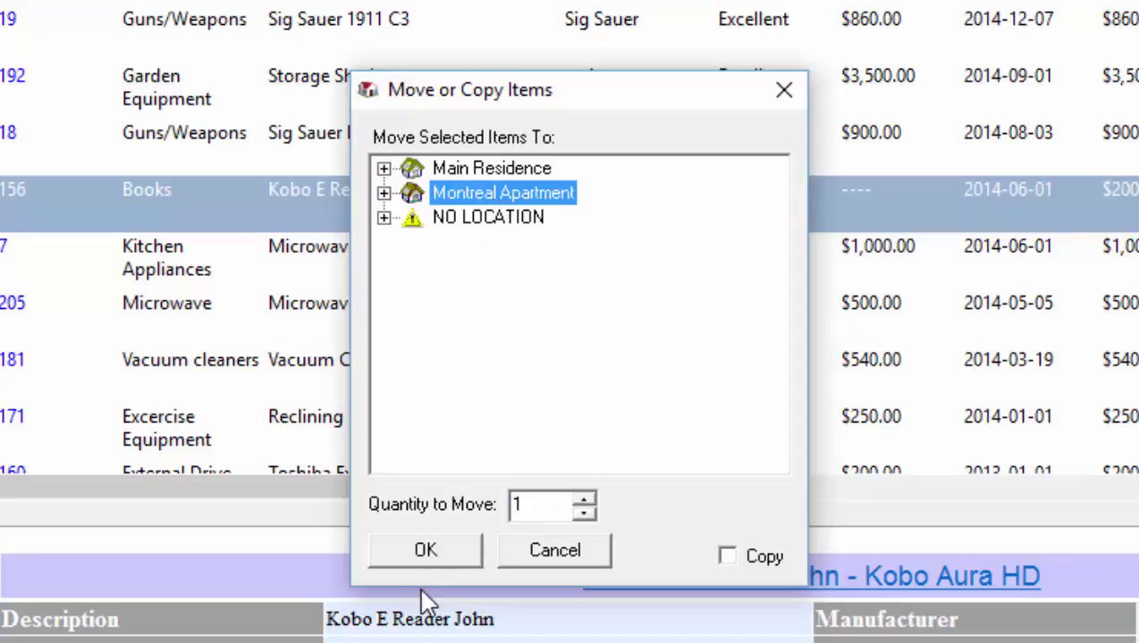
click(433, 559)
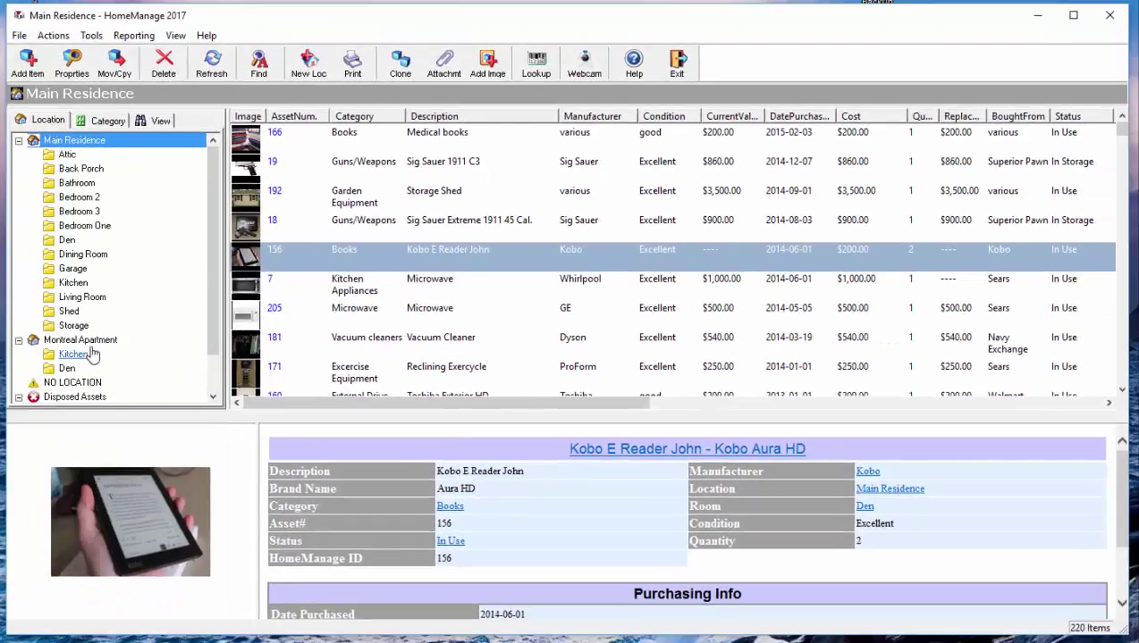
click(67, 338)
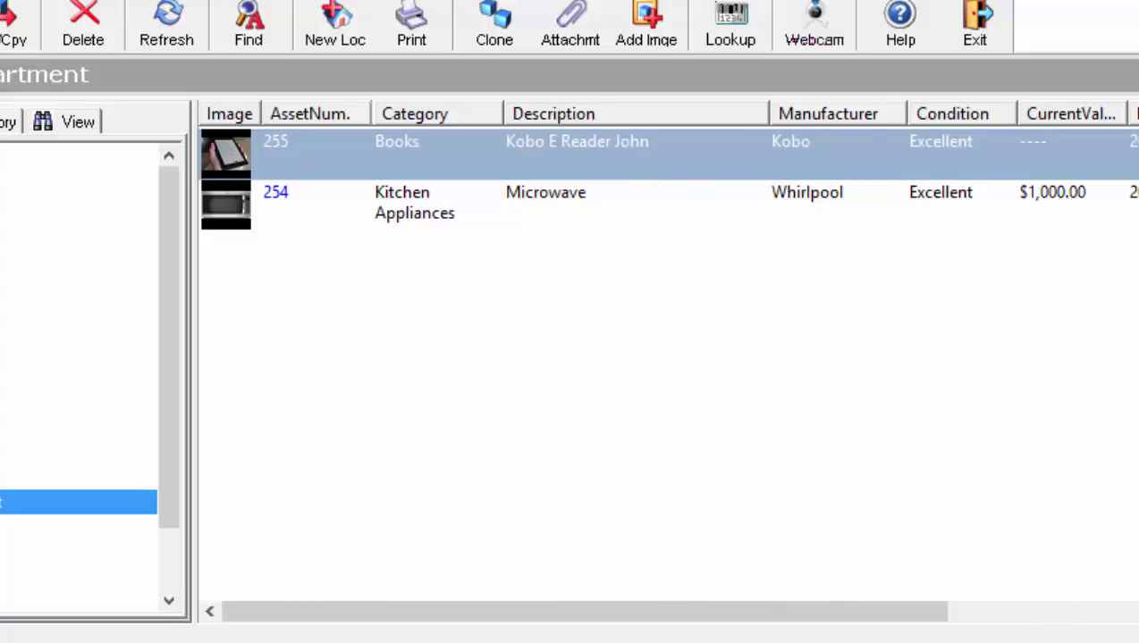
Copy the Dyson vacuum cleaner from Main Residence to Montreal Apartment and select the copy in that location
click(80, 155)
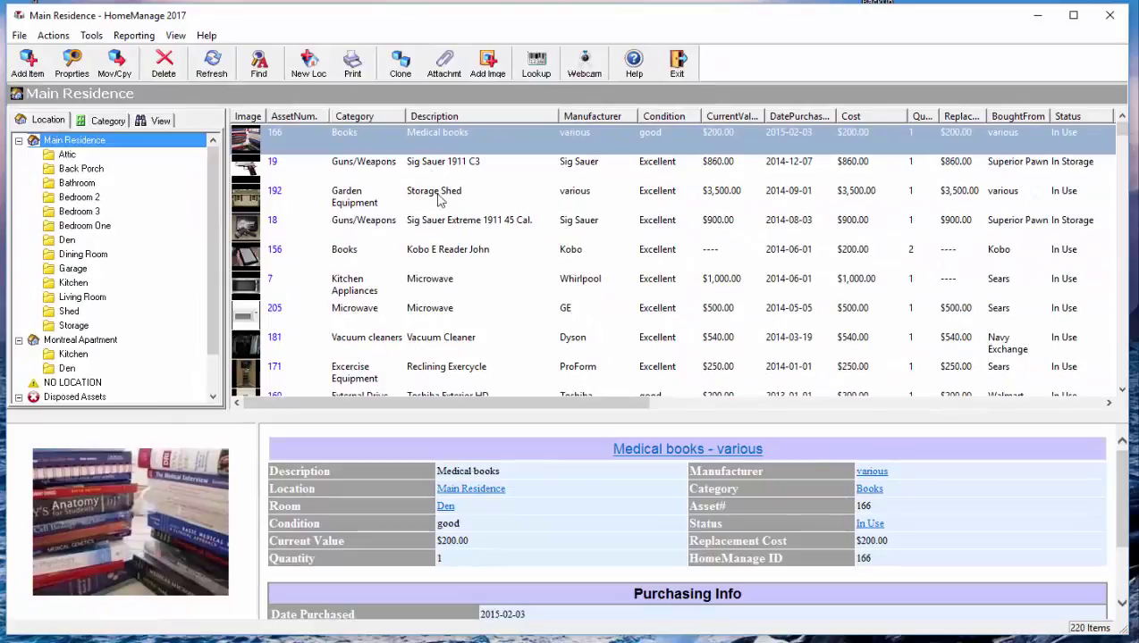
click(445, 345)
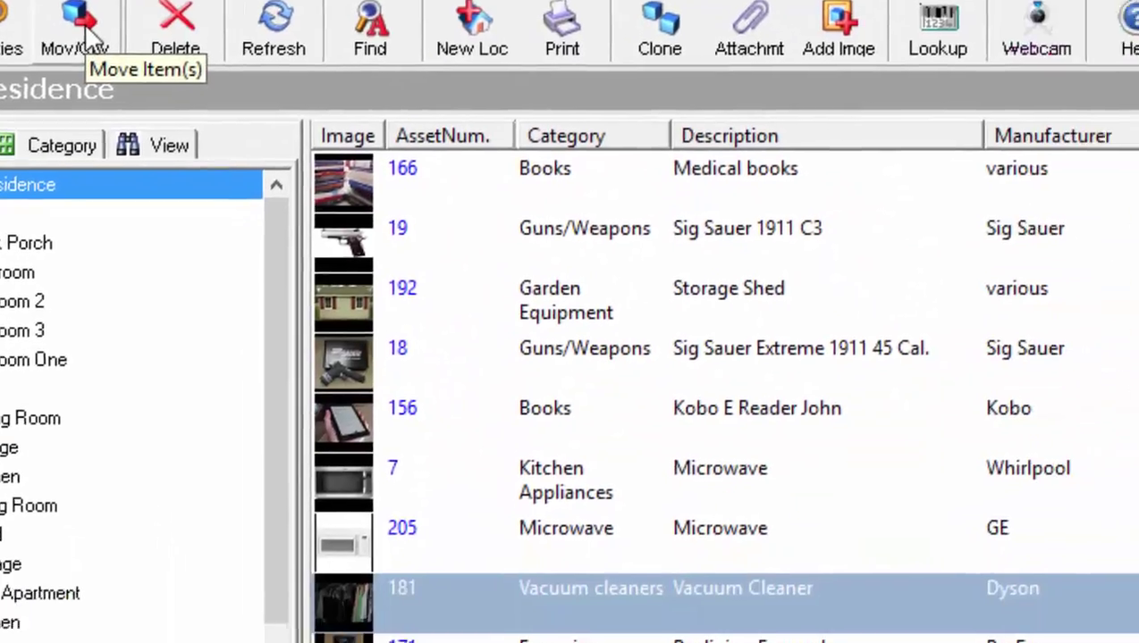
click(242, 125)
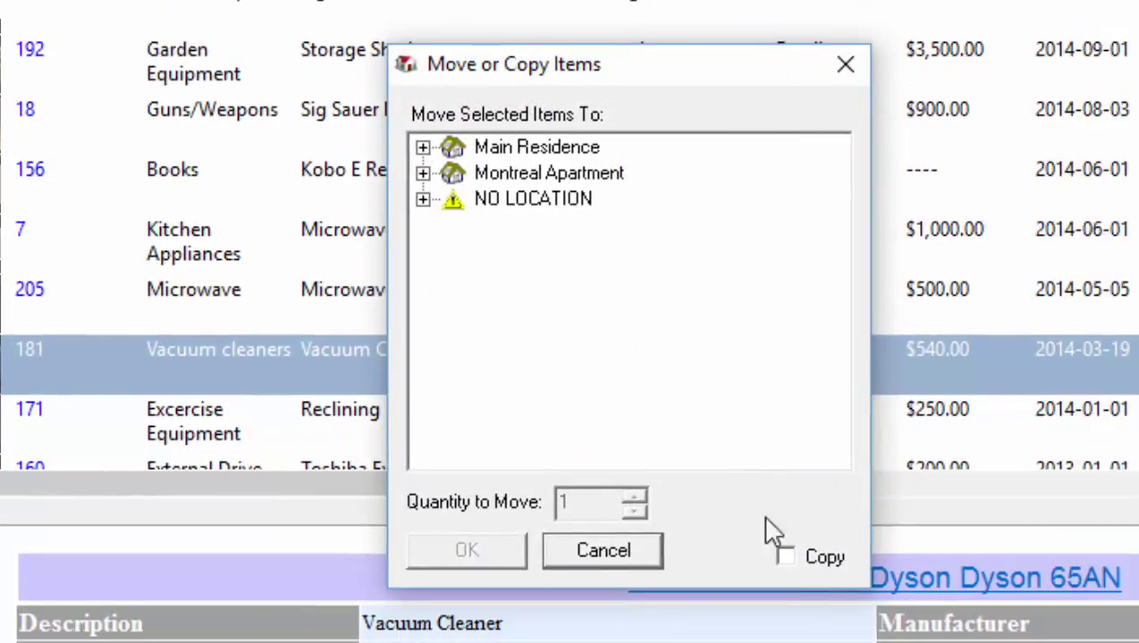
click(788, 562)
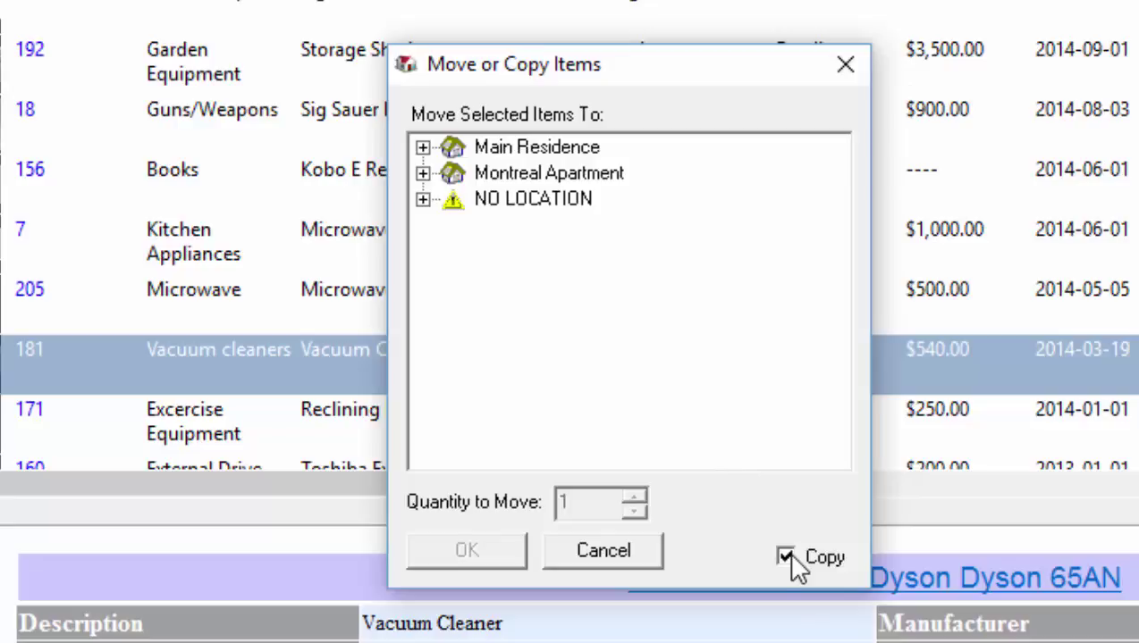
click(556, 176)
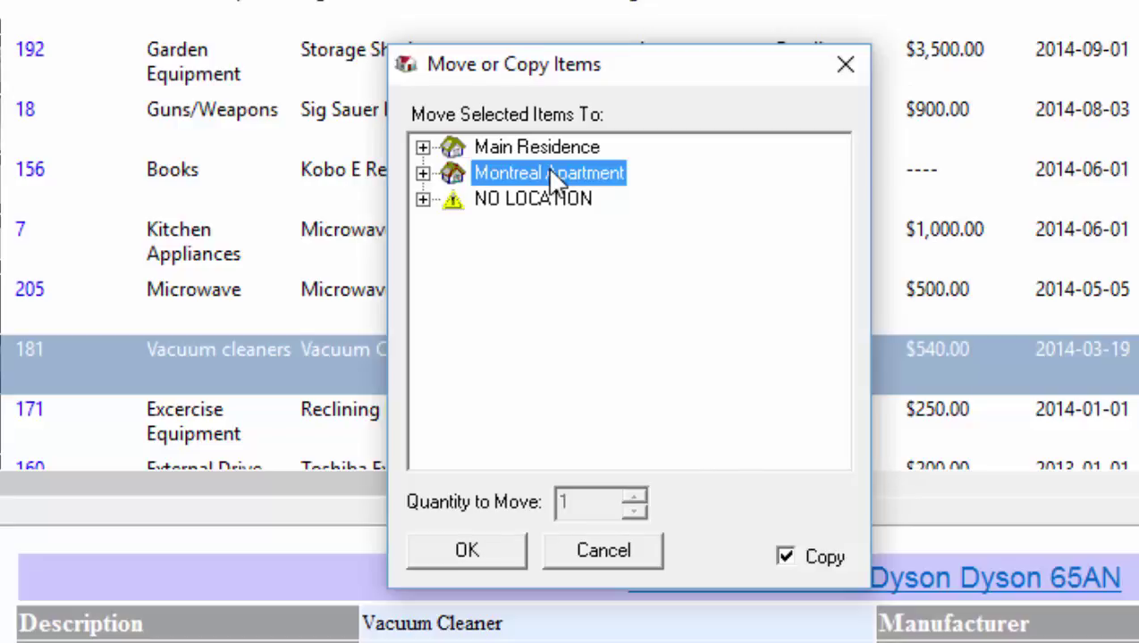
click(467, 552)
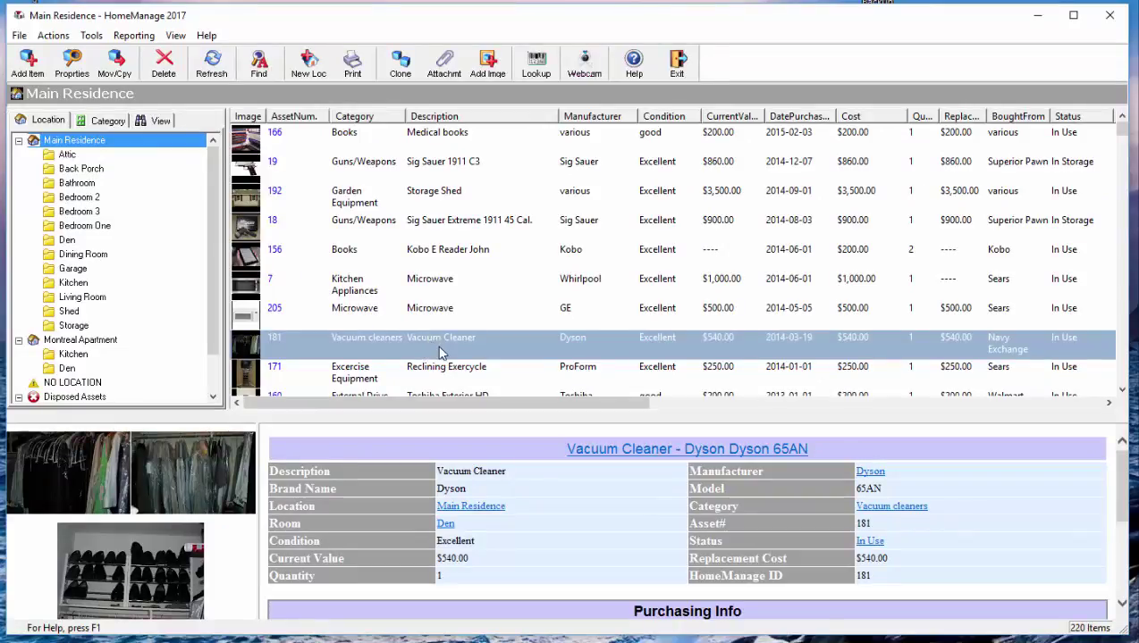
click(90, 341)
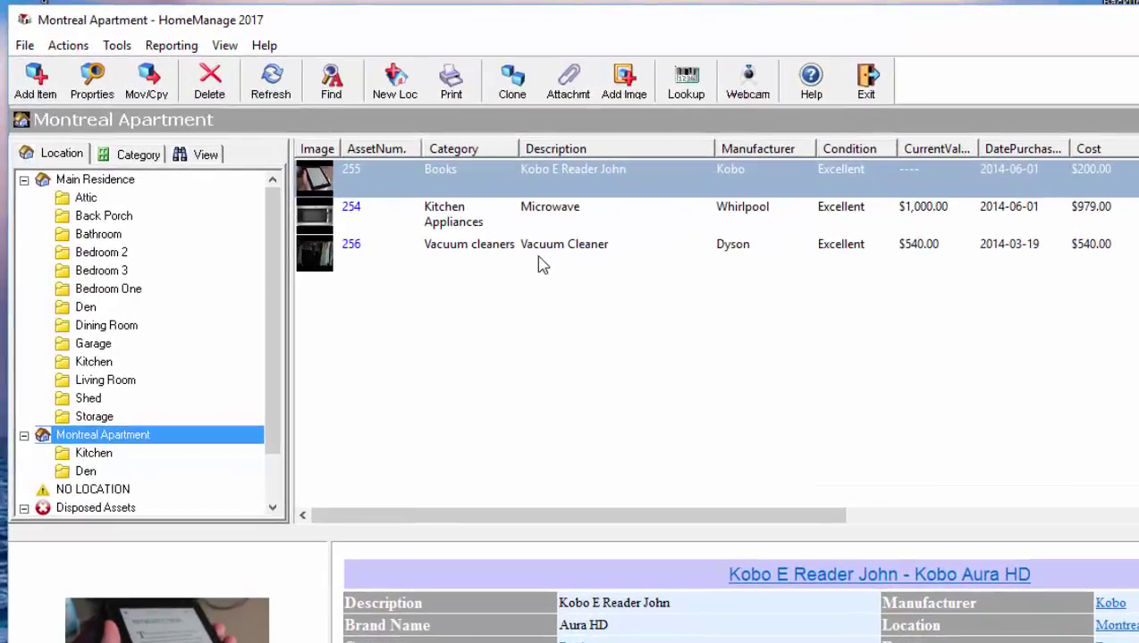
click(542, 258)
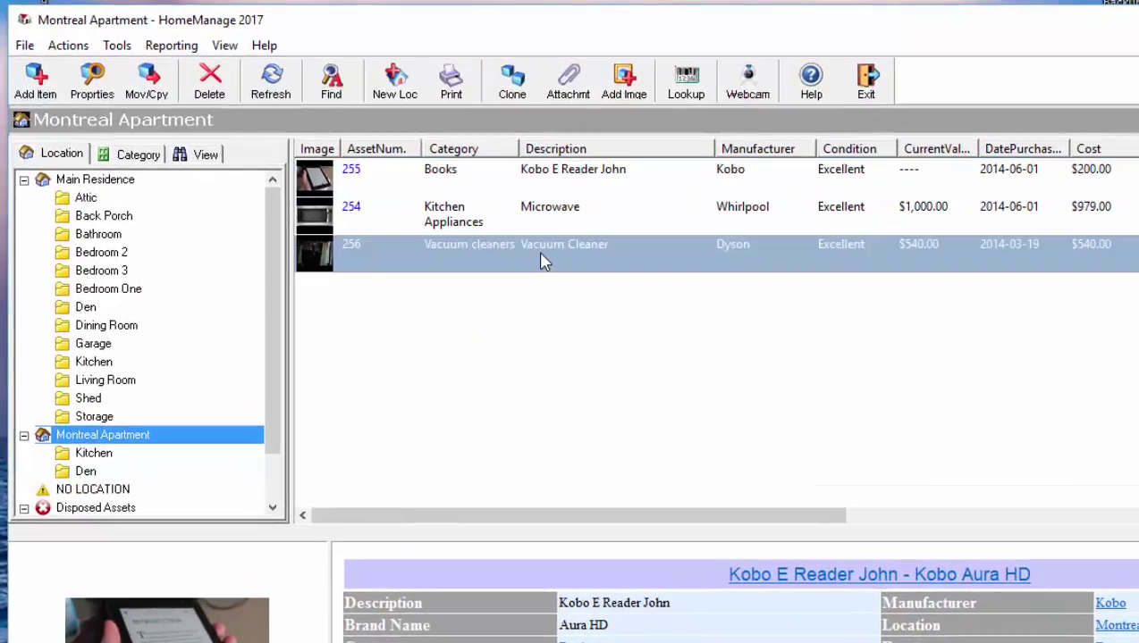